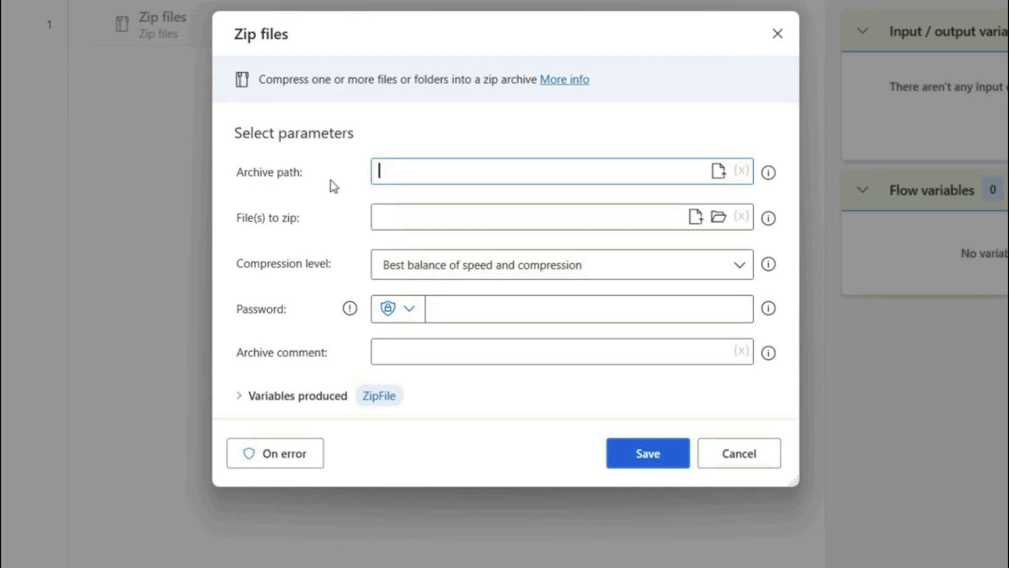
# Step: Set the Zip files archive path to C:\PAFolder\Report.zip and choose the C:\PAFolder\ExcelNew folder as the content to zip
pyautogui.click(718, 172)
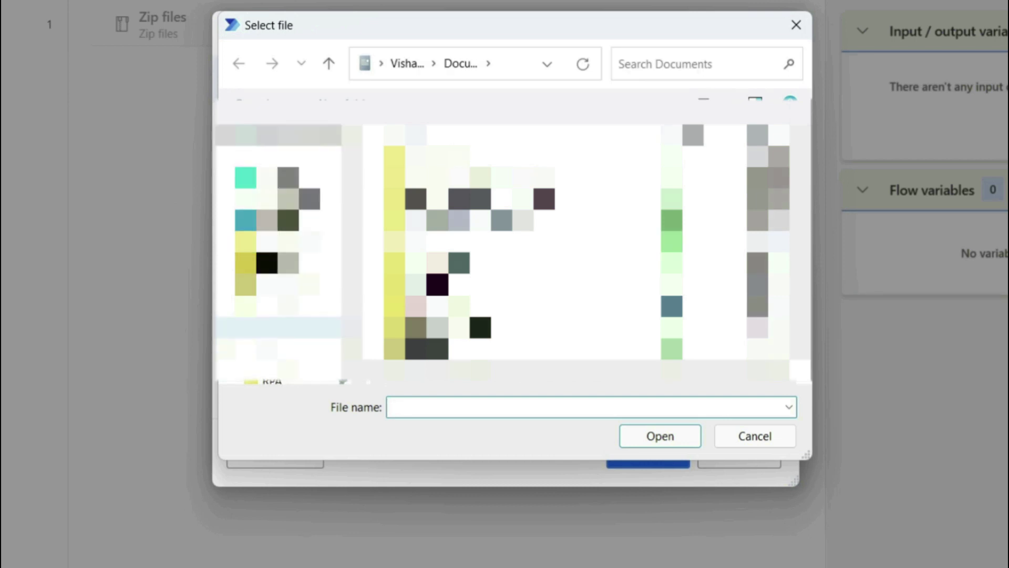
pyautogui.click(286, 349)
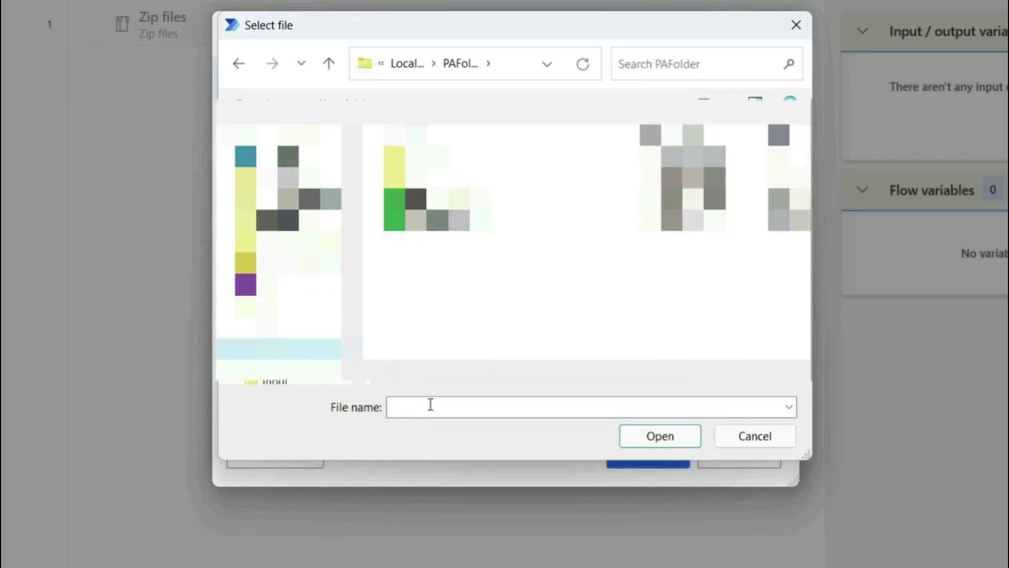
pyautogui.click(439, 410)
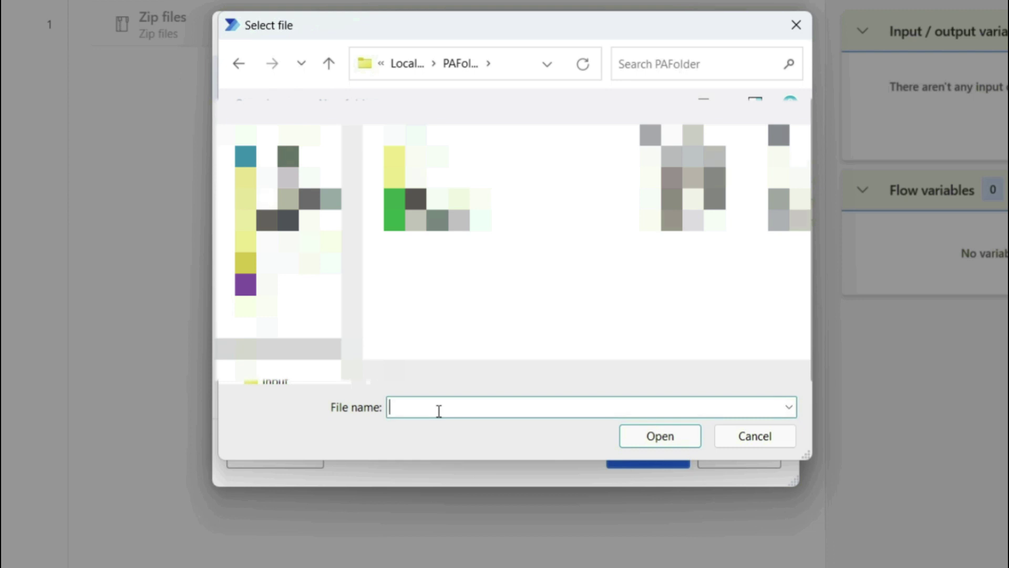
pyautogui.write('Report.zip')
pyautogui.click(651, 433)
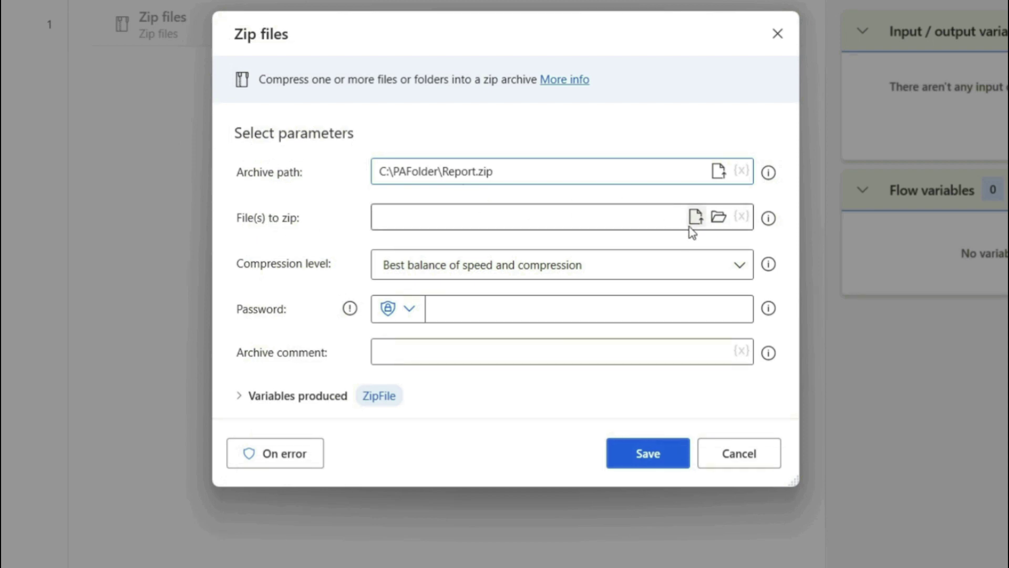
pyautogui.click(717, 218)
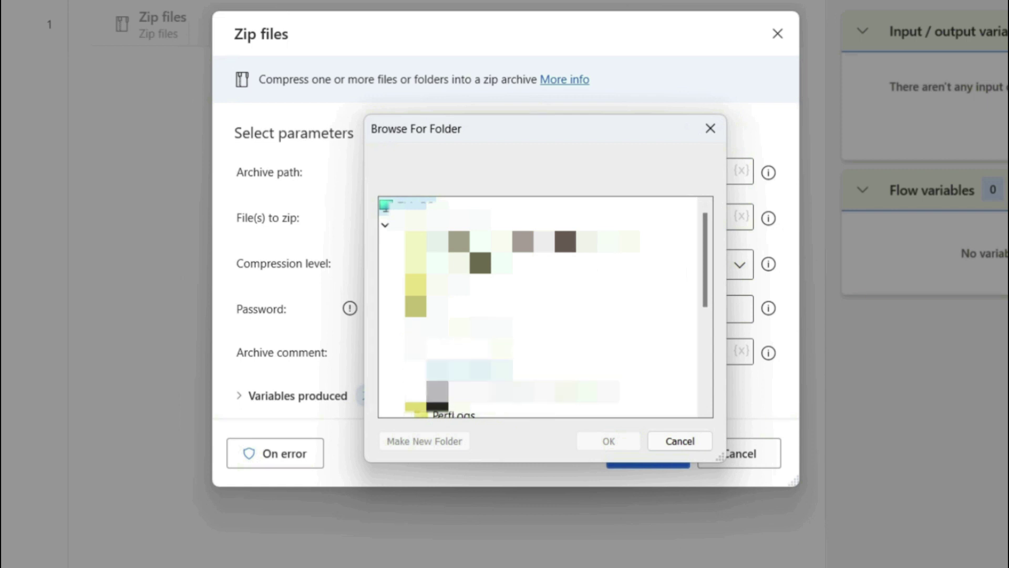
pyautogui.click(607, 442)
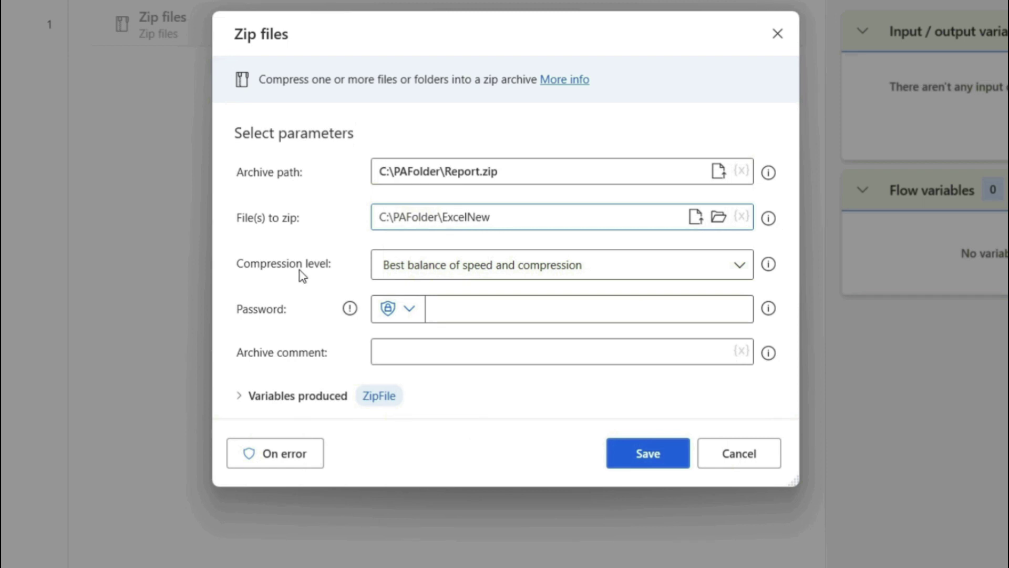
# Step: Try the None compression level, and switch back to Best balance of speed and compression
pyautogui.click(429, 264)
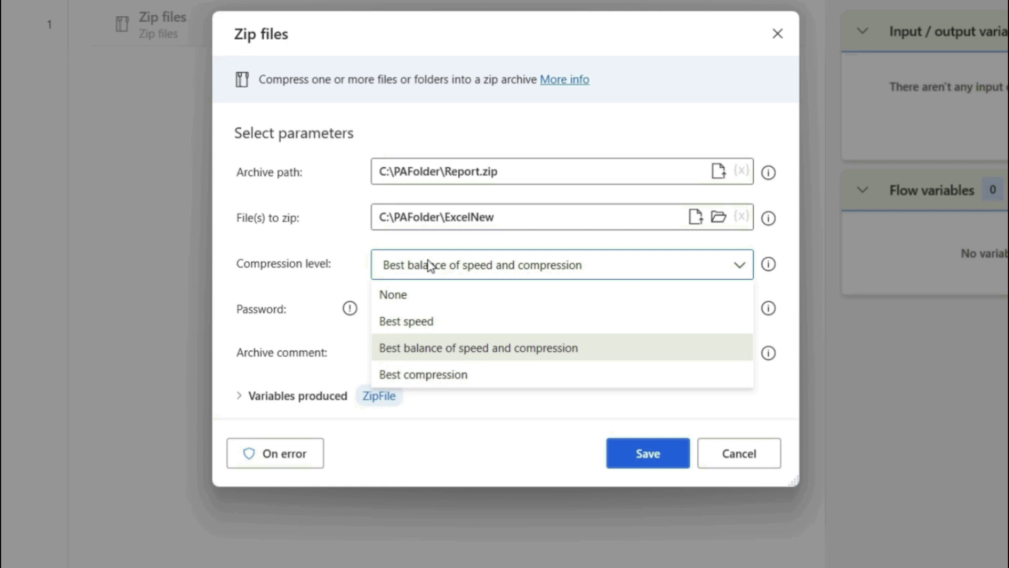
pyautogui.click(429, 302)
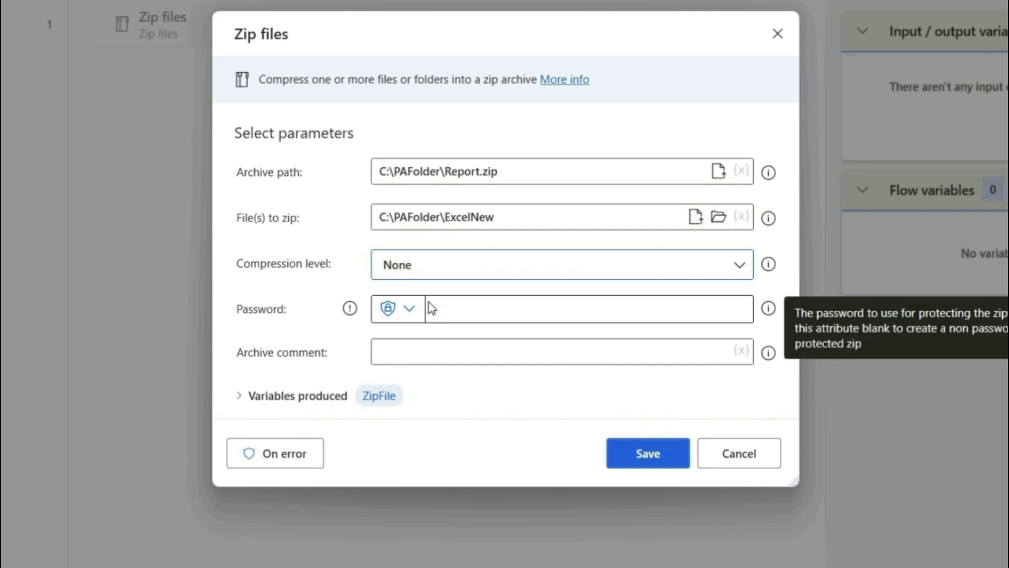
pyautogui.click(414, 266)
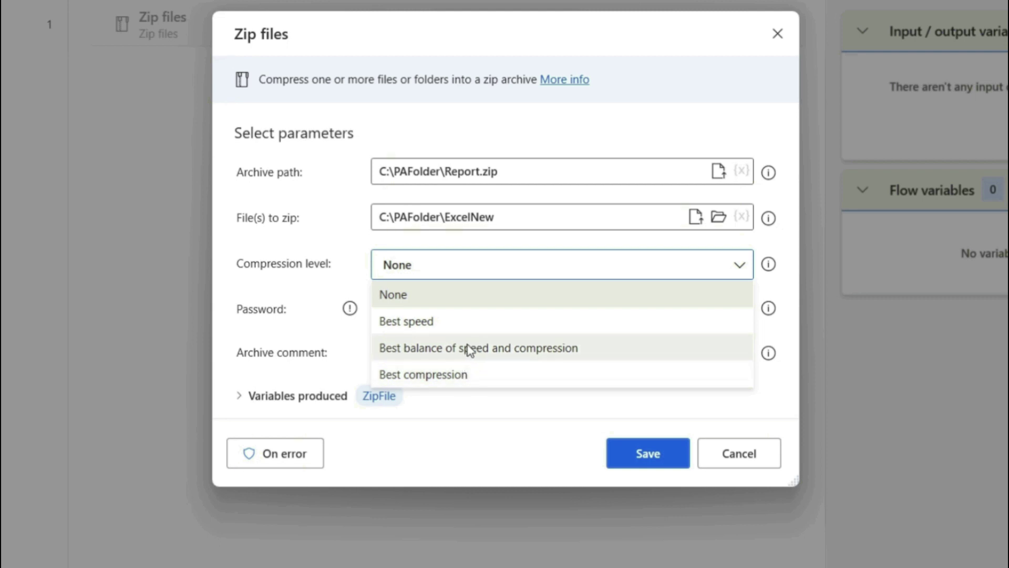
pyautogui.click(435, 351)
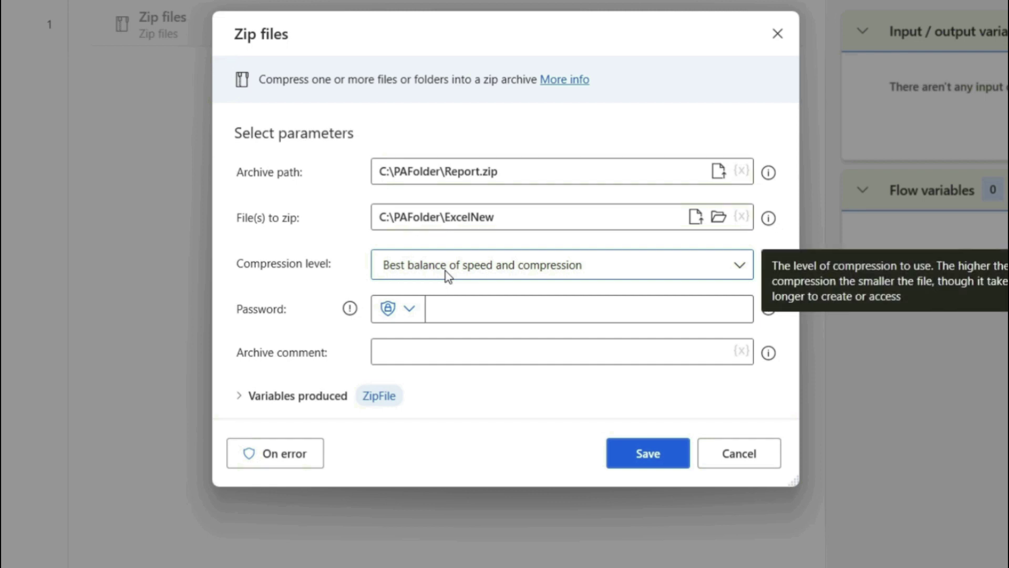
# Step: Leave the password and archive comment blank, save the Zip files action and run the flow
pyautogui.click(279, 314)
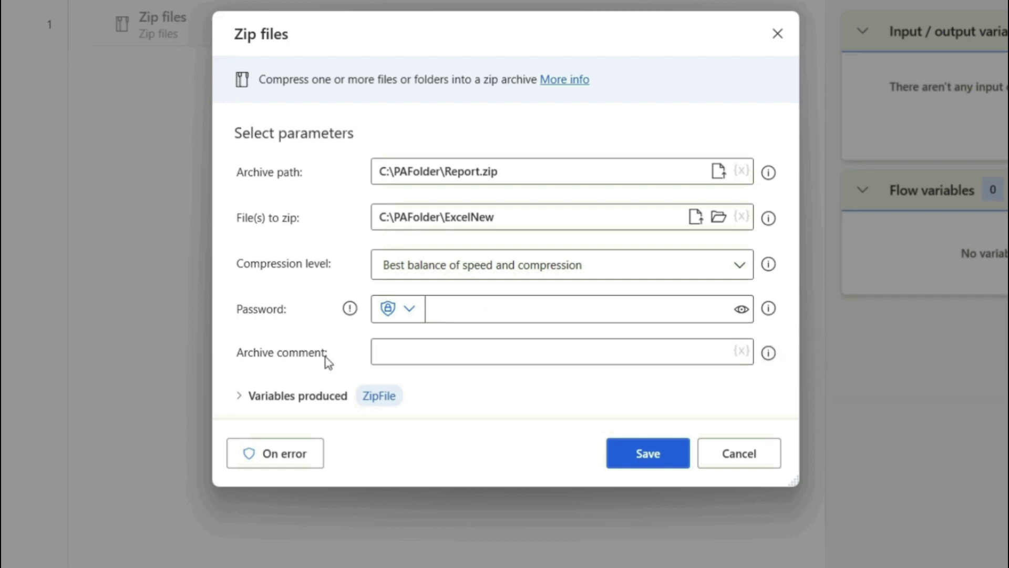
pyautogui.click(413, 349)
pyautogui.click(646, 453)
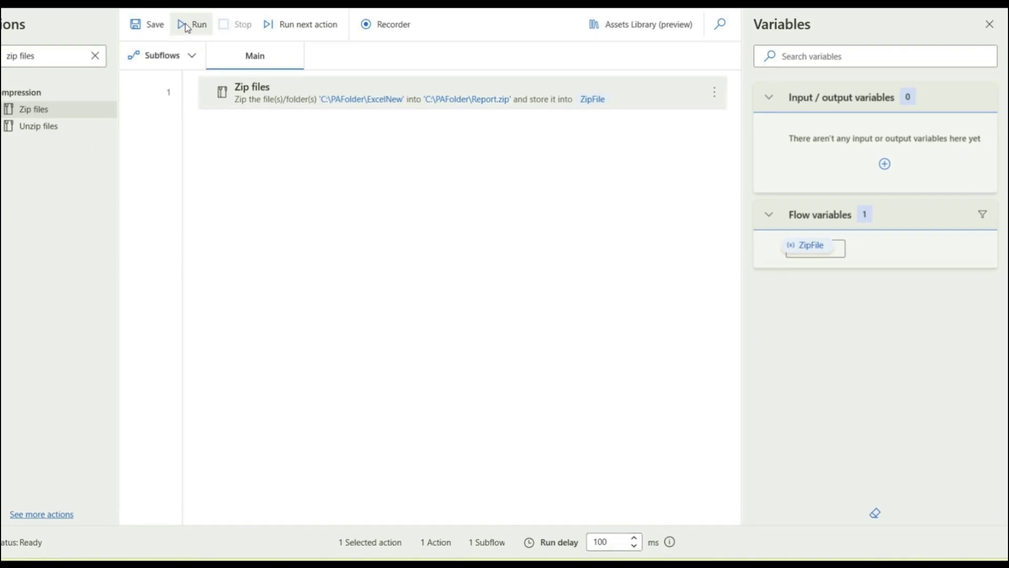
pyautogui.click(187, 26)
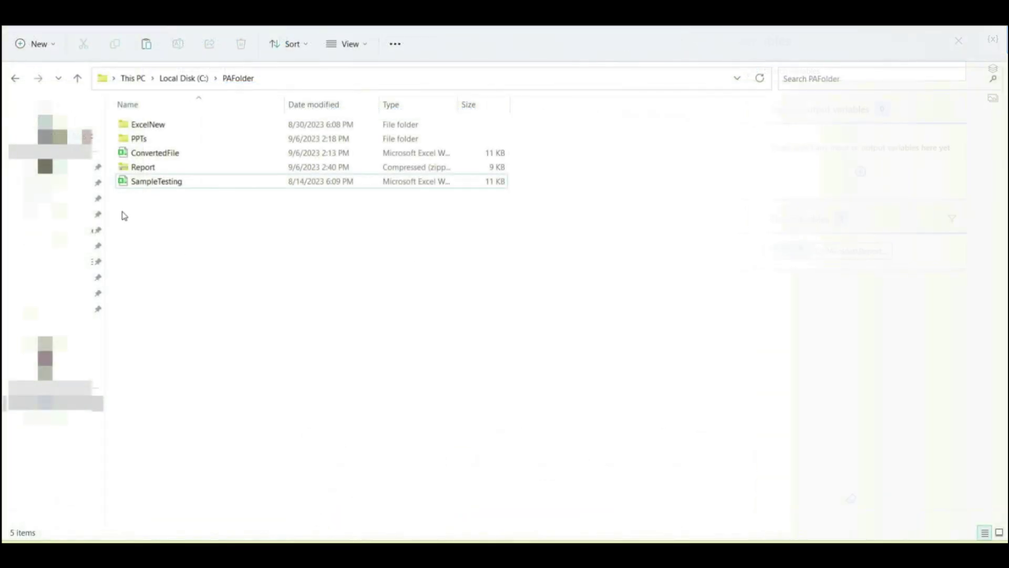
# Step: Inspect the contents of the Report archive in C:\PAFolder in File Explorer and return to the parent folder
pyautogui.click(136, 183)
pyautogui.click(145, 174)
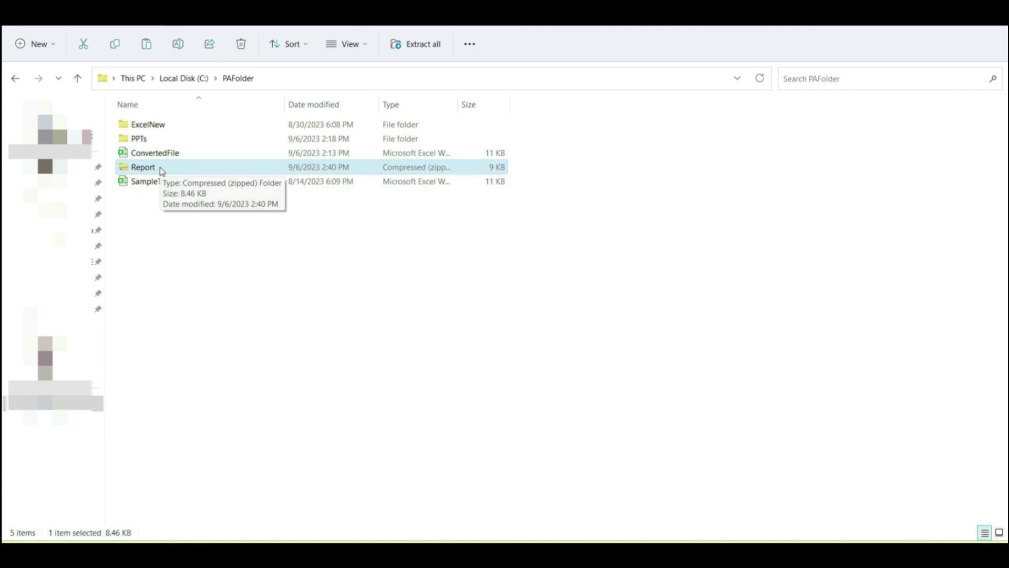
pyautogui.doubleClick(160, 170)
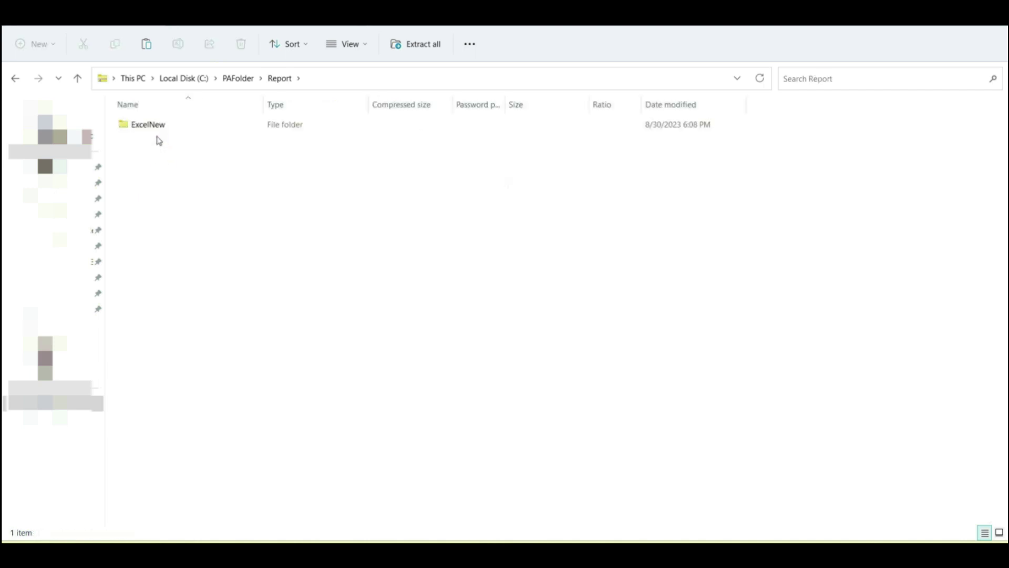
pyautogui.click(235, 83)
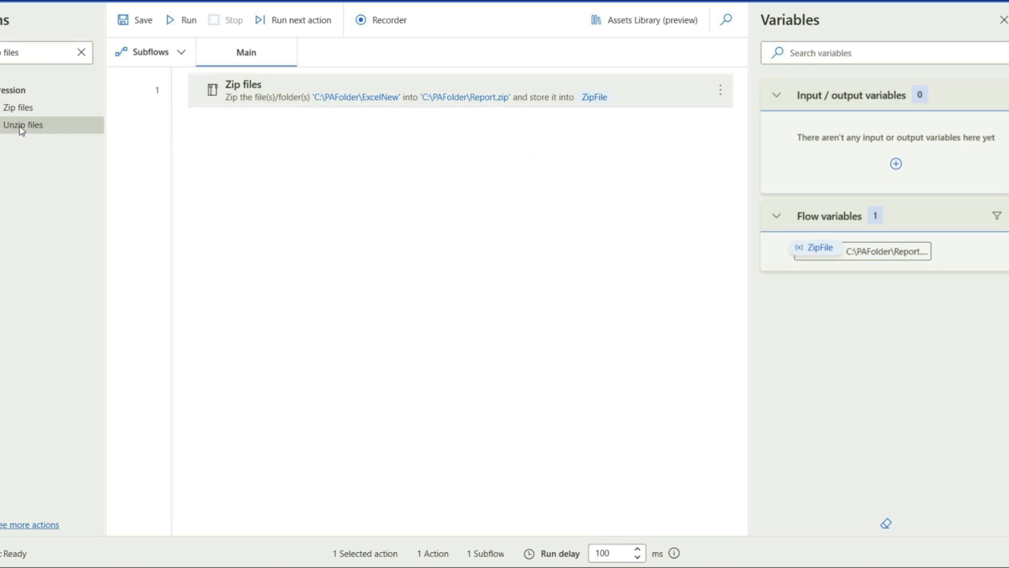
# Step: Add an Unzip files action below the Zip files action and set its archive path to C:\PAFolder\Report.zip
pyautogui.moveTo(21, 130); pyautogui.dragTo(335, 181)
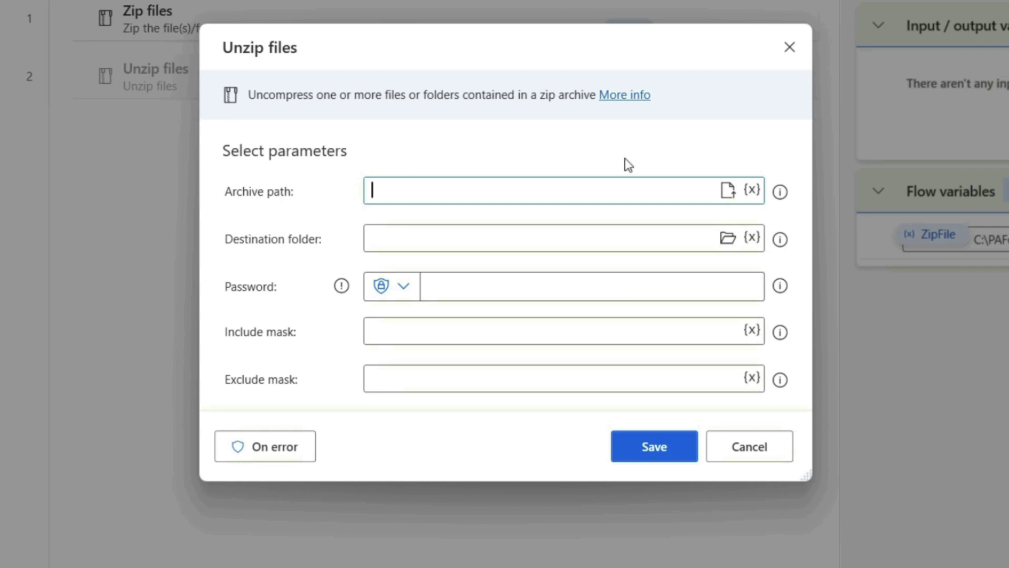
pyautogui.click(729, 190)
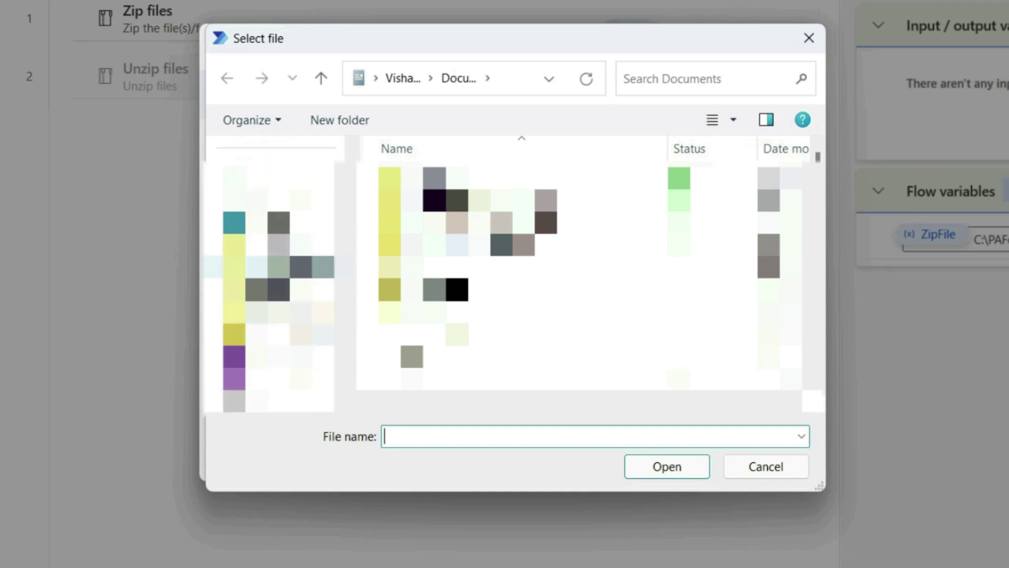
pyautogui.click(273, 357)
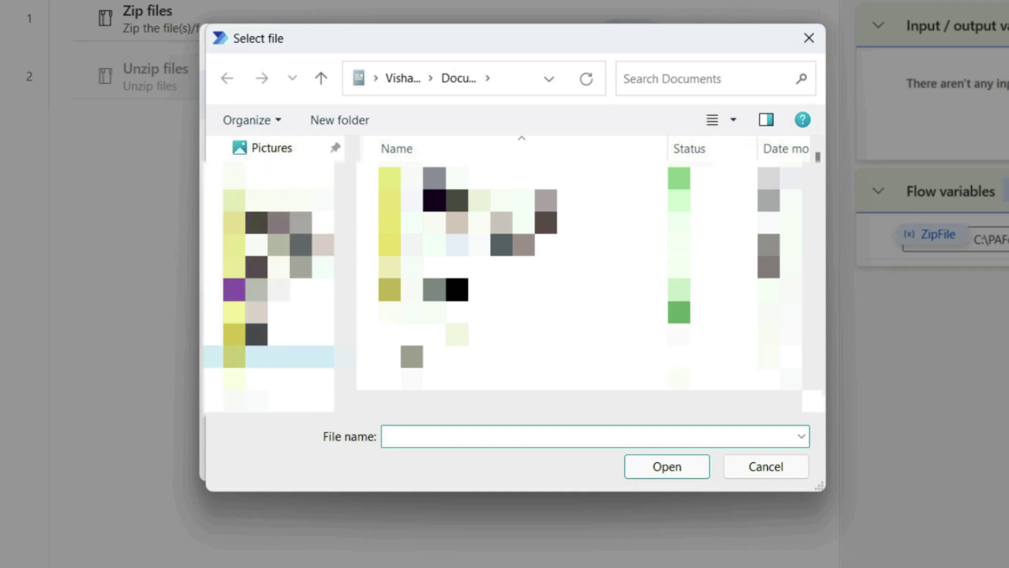
pyautogui.doubleClick(418, 243)
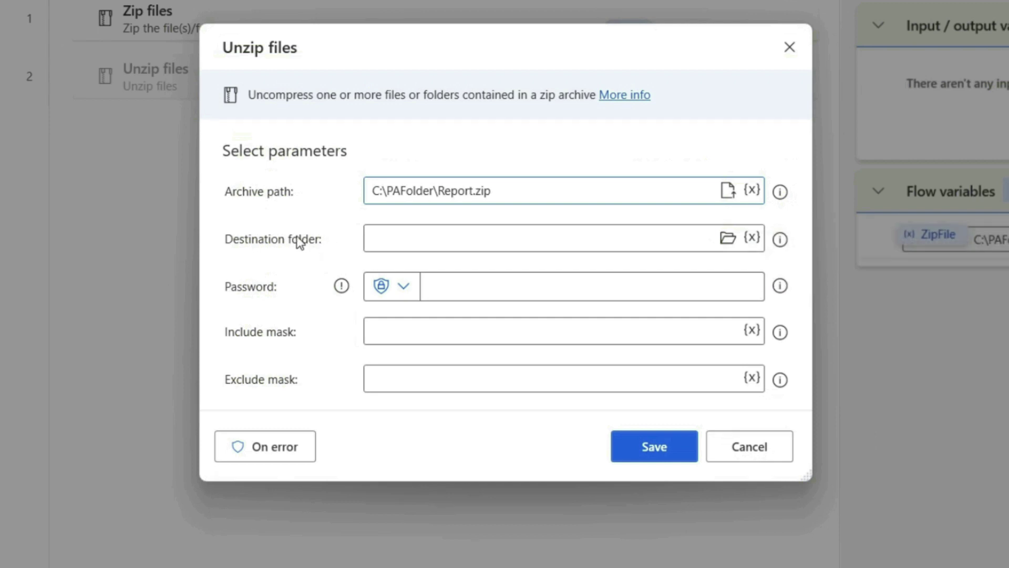
# Step: Set the destination folder of the Unzip files action to C:\PAFolder
pyautogui.click(728, 237)
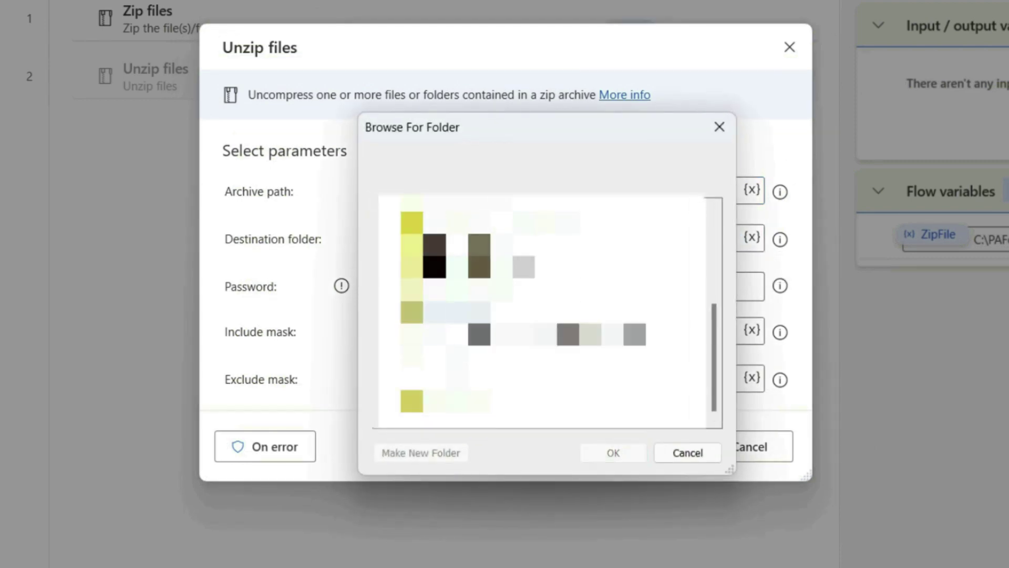
pyautogui.click(518, 310)
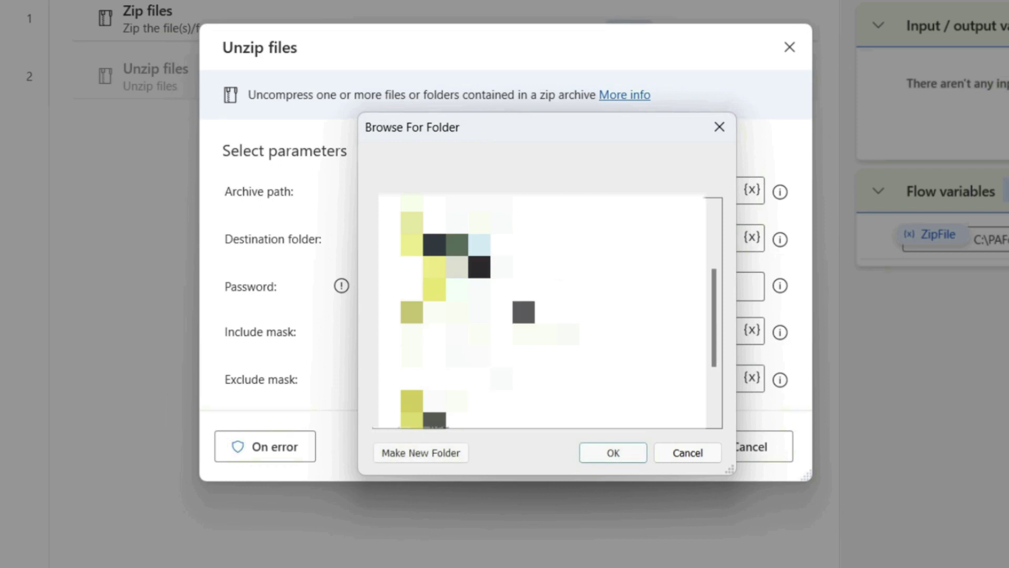
pyautogui.click(611, 450)
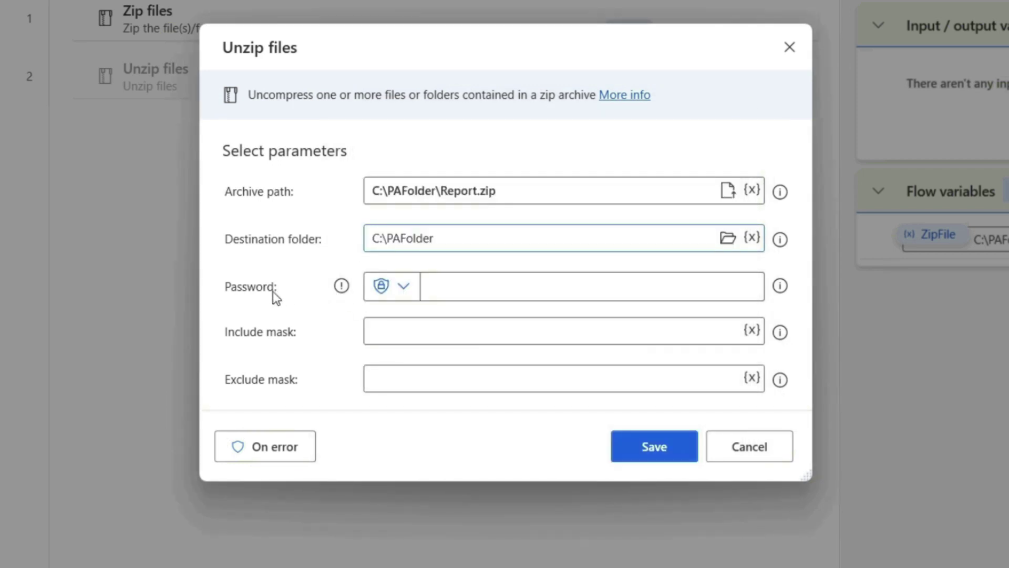
pyautogui.moveTo(458, 290)
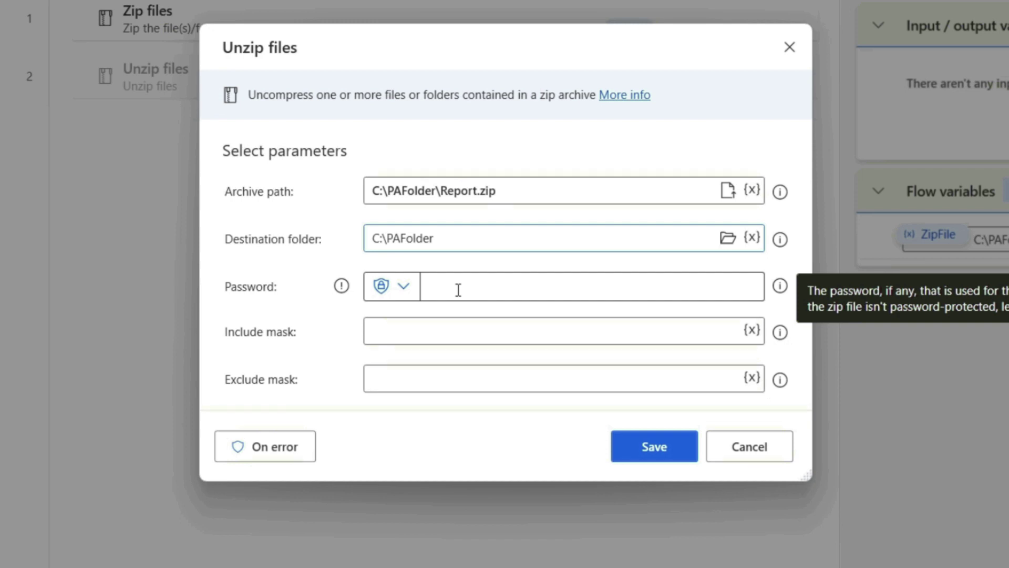
# Step: Try *.txt as the include mask of the Unzip files action and clear it again
pyautogui.click(416, 331)
pyautogui.write('*.txt')
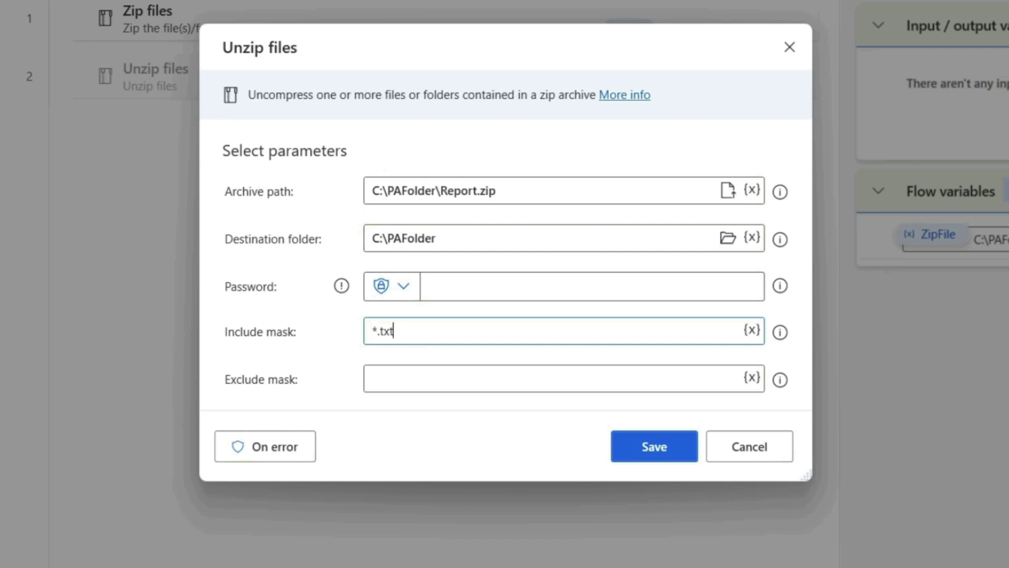
pyautogui.press('BackSpace')
pyautogui.press('BackSpace')
pyautogui.press('BackSpace')
pyautogui.press('BackSpace')
pyautogui.press('BackSpace')
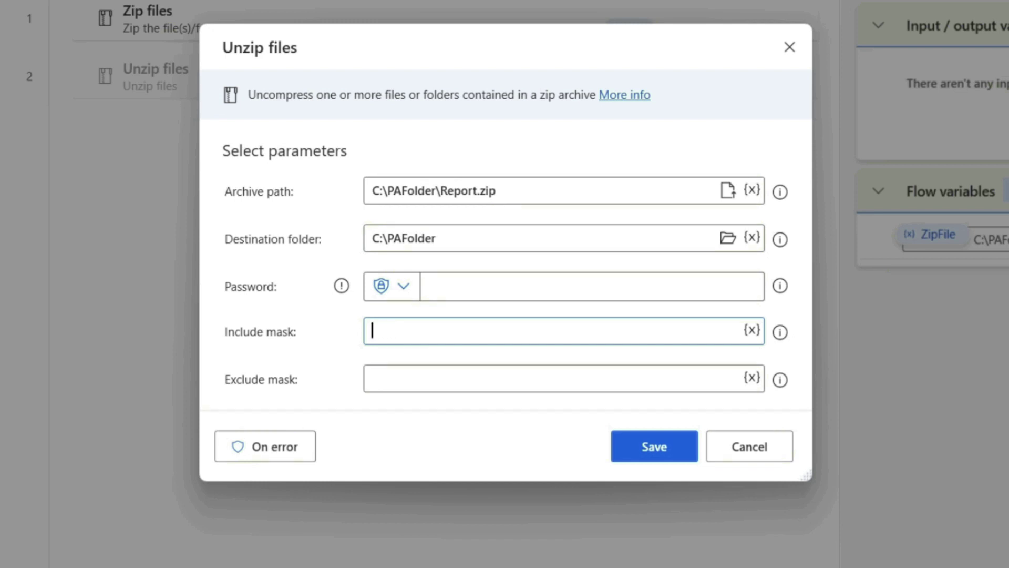
# Step: Try *.txt as the exclude mask of the Unzip files action and clear the field again
pyautogui.click(399, 378)
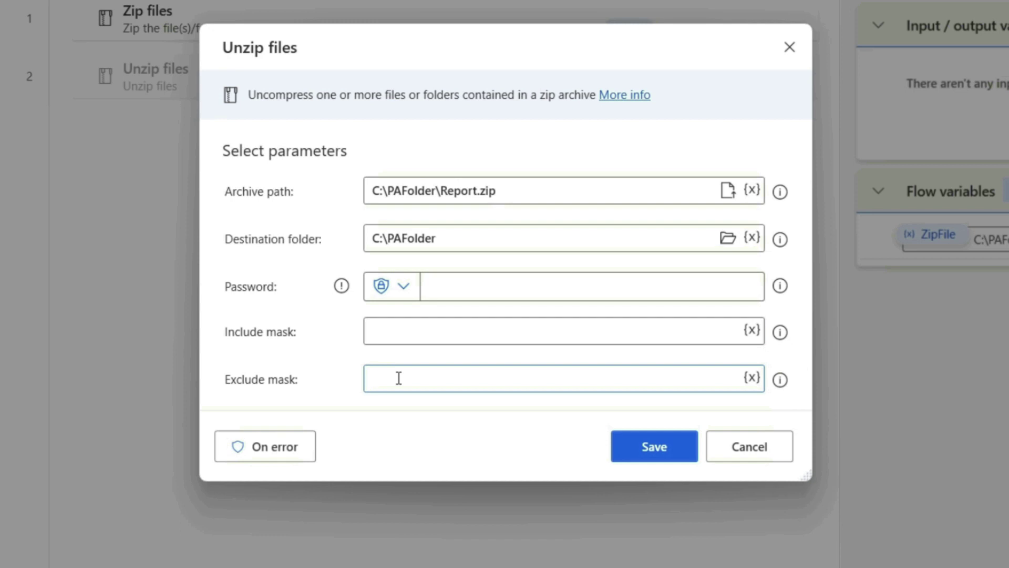
pyautogui.write('*txt')
pyautogui.click(381, 379)
pyautogui.write('.')
pyautogui.moveTo(395, 379); pyautogui.dragTo(354, 383)
pyautogui.press('BackSpace')
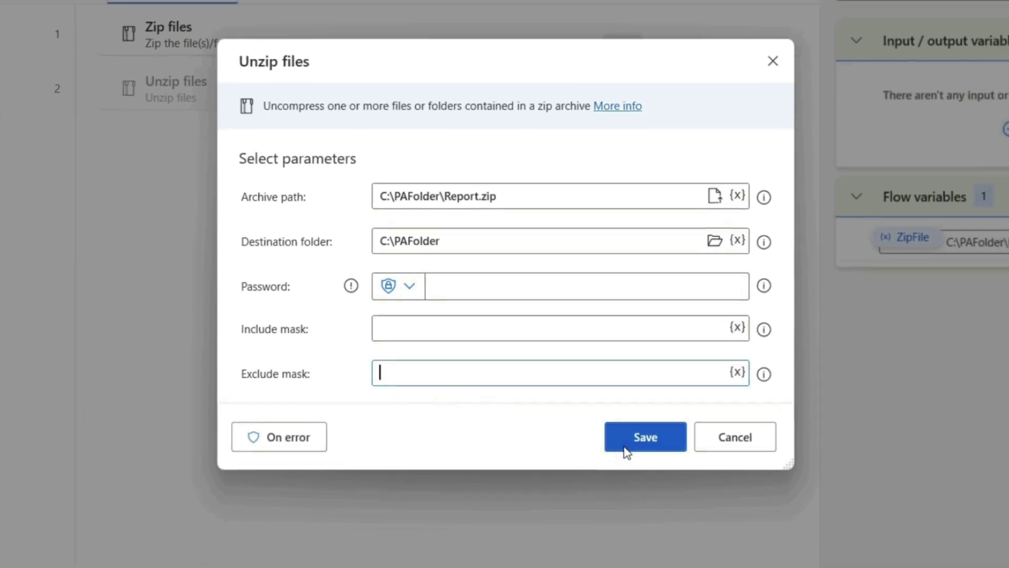
# Step: Run the flow with the saved Unzip files action and check the ExcelNew folder in C:\PAFolder in File Explorer
pyautogui.click(635, 447)
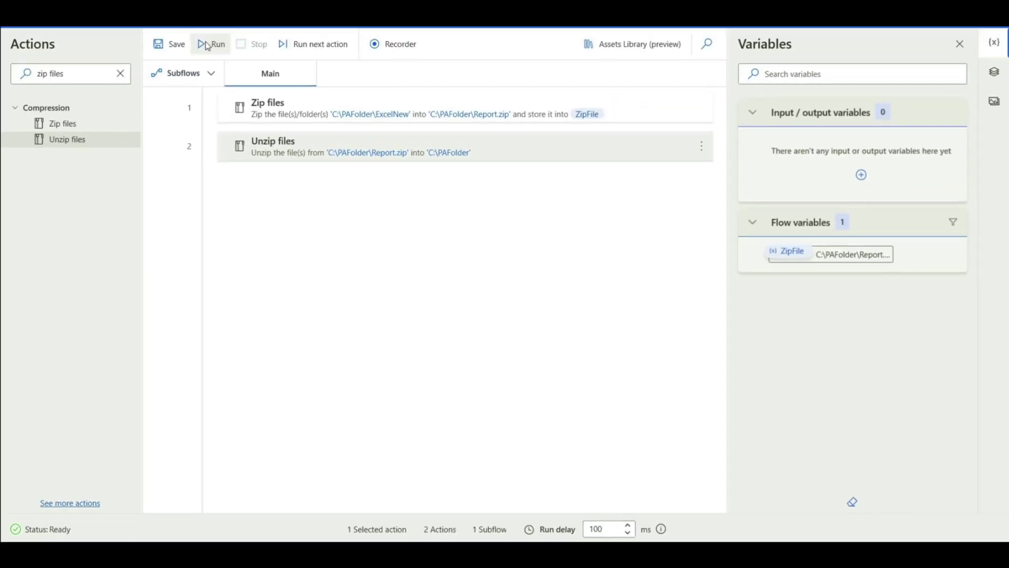
pyautogui.click(207, 45)
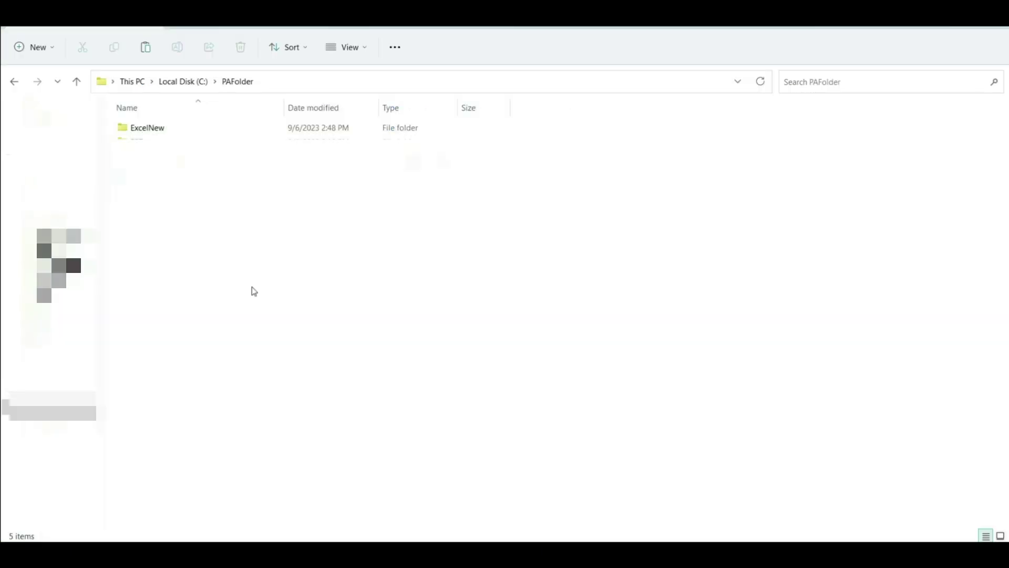
pyautogui.click(163, 131)
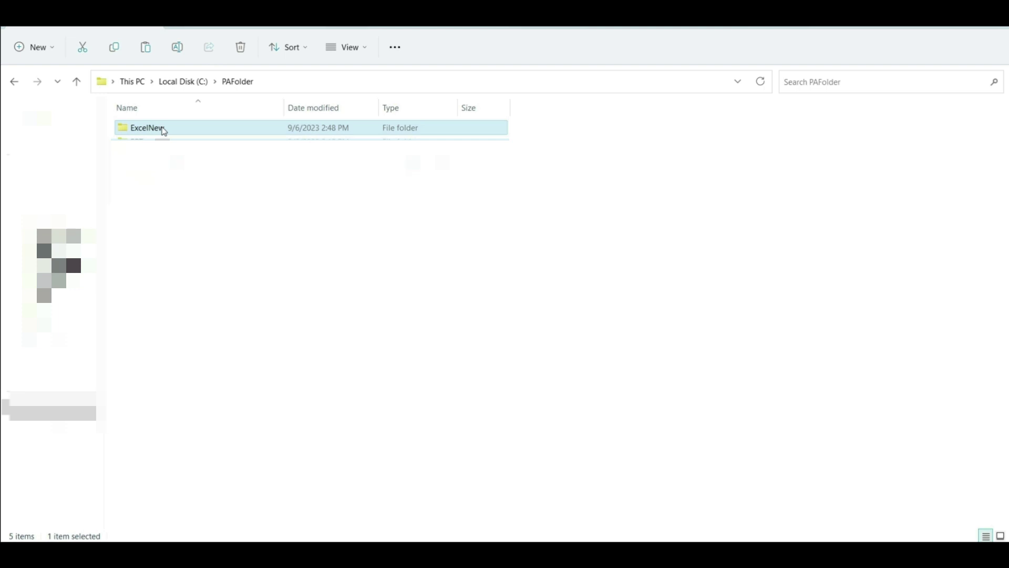